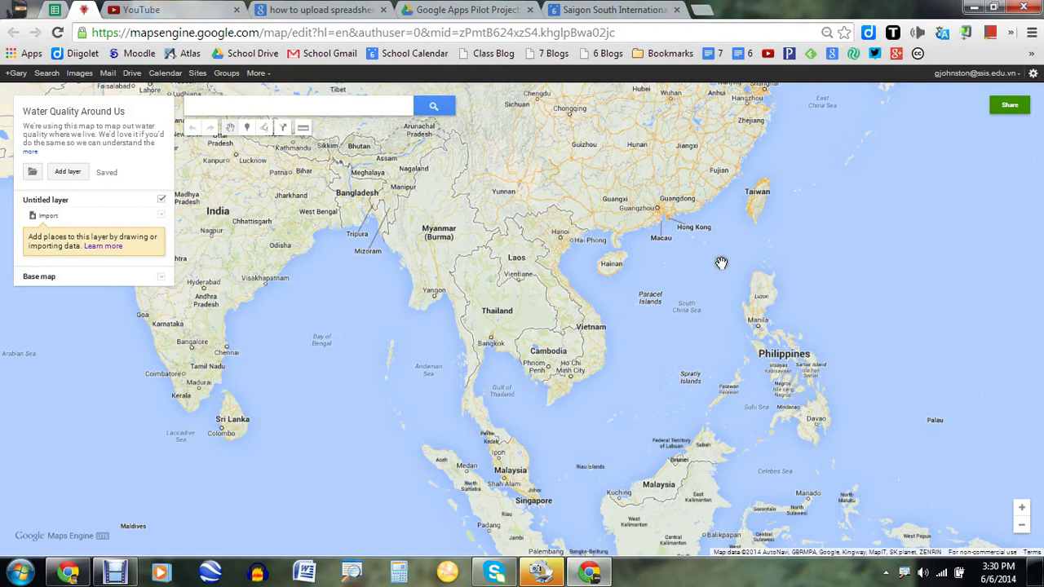
# Zoom in and pan from Southeast Asia across southern Vietnam until Ho Chi Minh City is in view.
pyautogui.scroll(1, 687, 287)
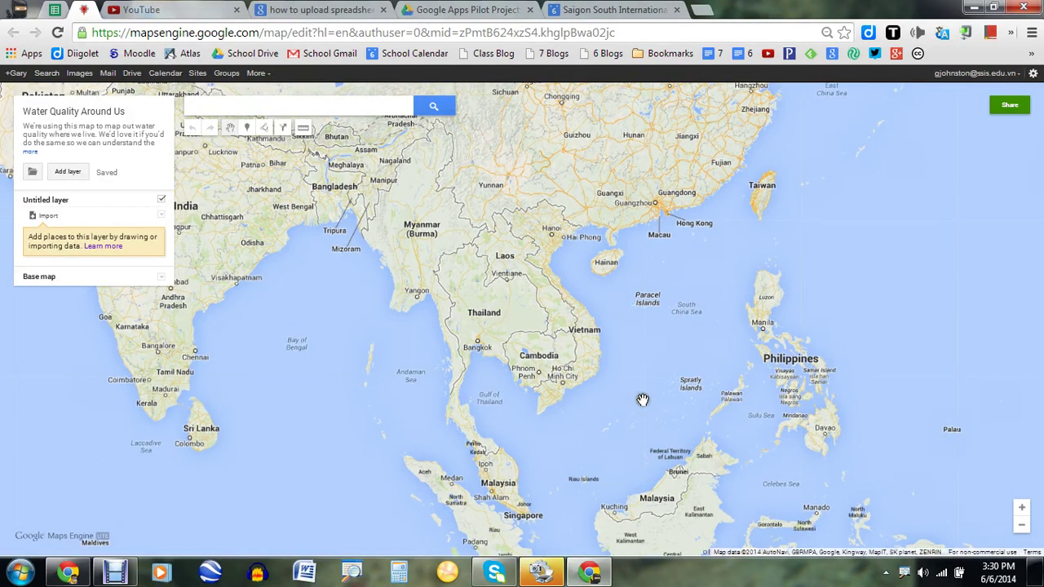
pyautogui.scroll(1, 628, 408)
pyautogui.scroll(1, 610, 418)
pyautogui.moveTo(361, 450); pyautogui.dragTo(969, 219)
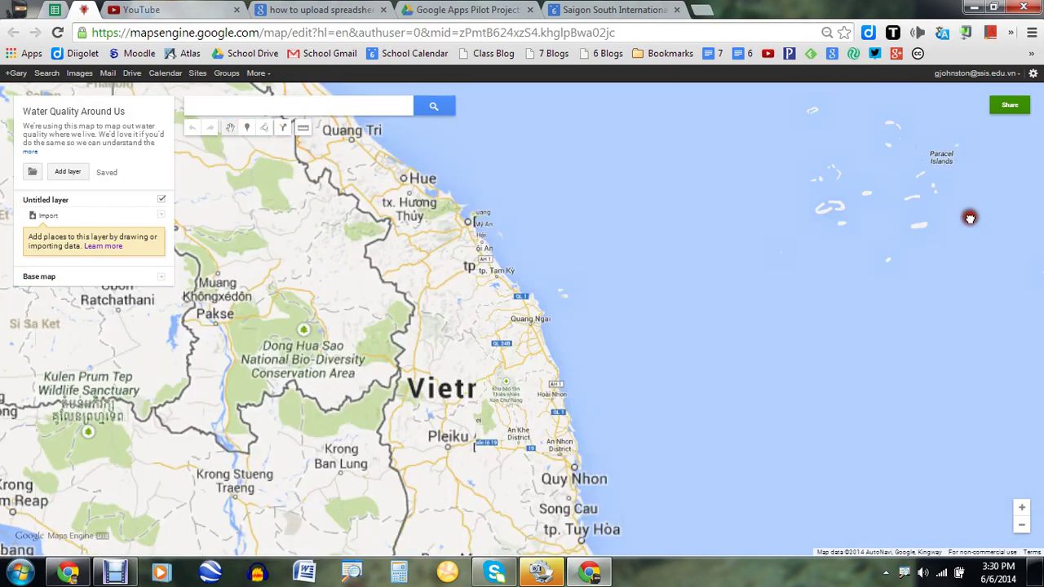
pyautogui.moveTo(466, 363); pyautogui.dragTo(567, 234)
pyautogui.scroll(-1, 657, 308)
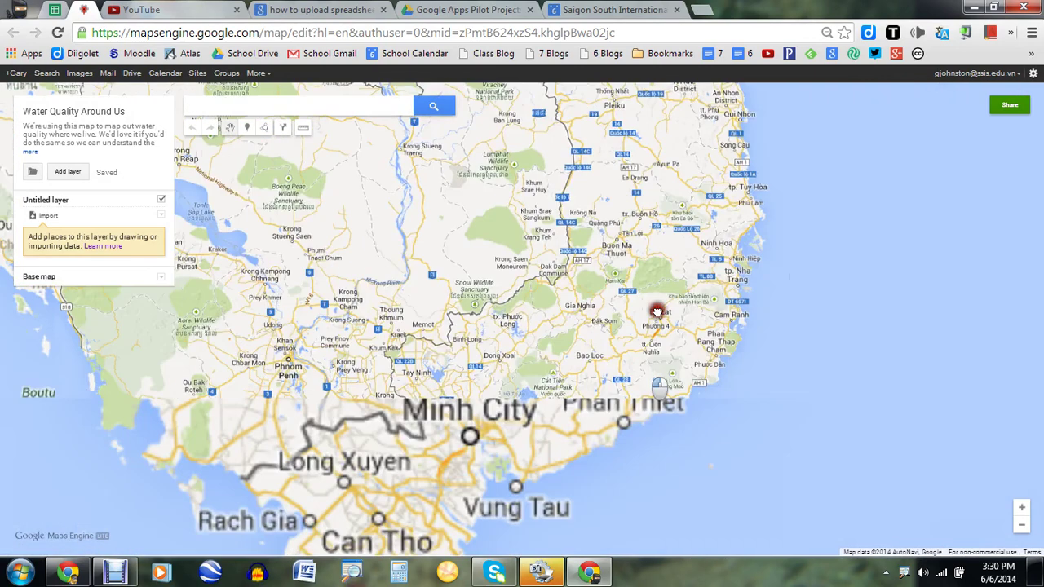
pyautogui.scroll(1, 589, 394)
pyautogui.scroll(2, 589, 394)
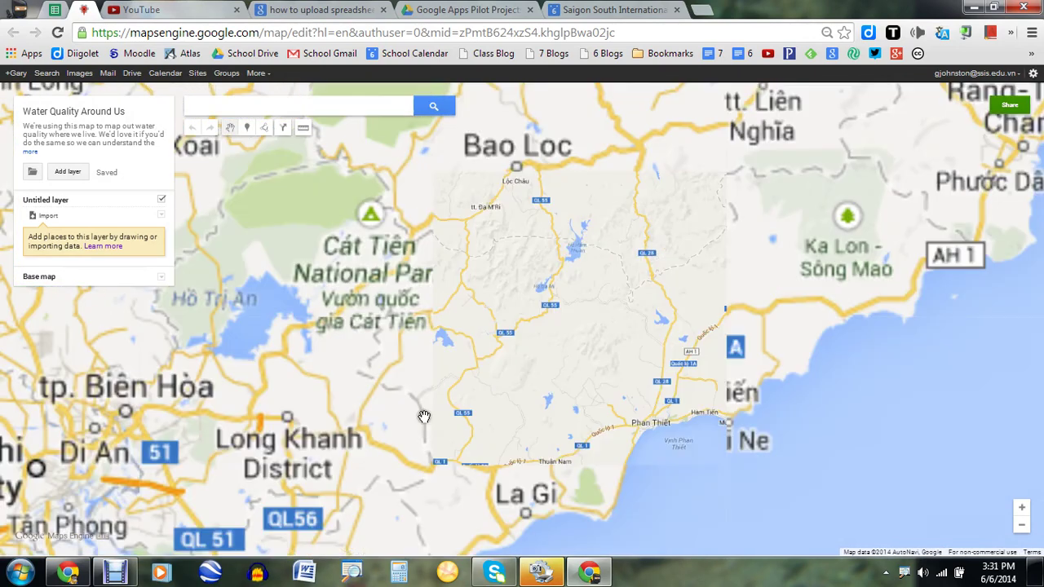
pyautogui.moveTo(425, 417); pyautogui.dragTo(933, 244)
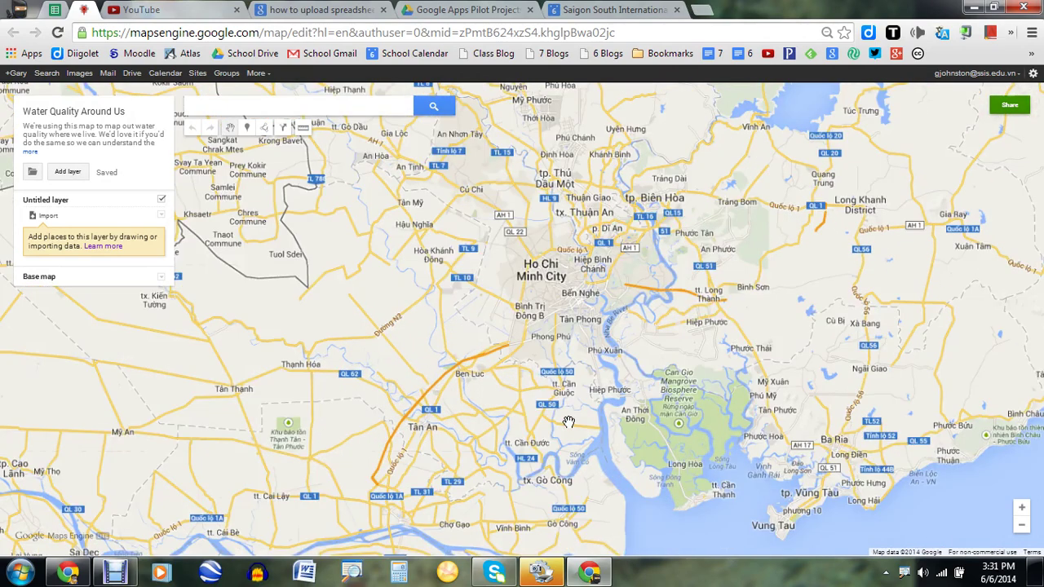
pyautogui.scroll(2, 585, 438)
pyautogui.moveTo(628, 326); pyautogui.dragTo(539, 581)
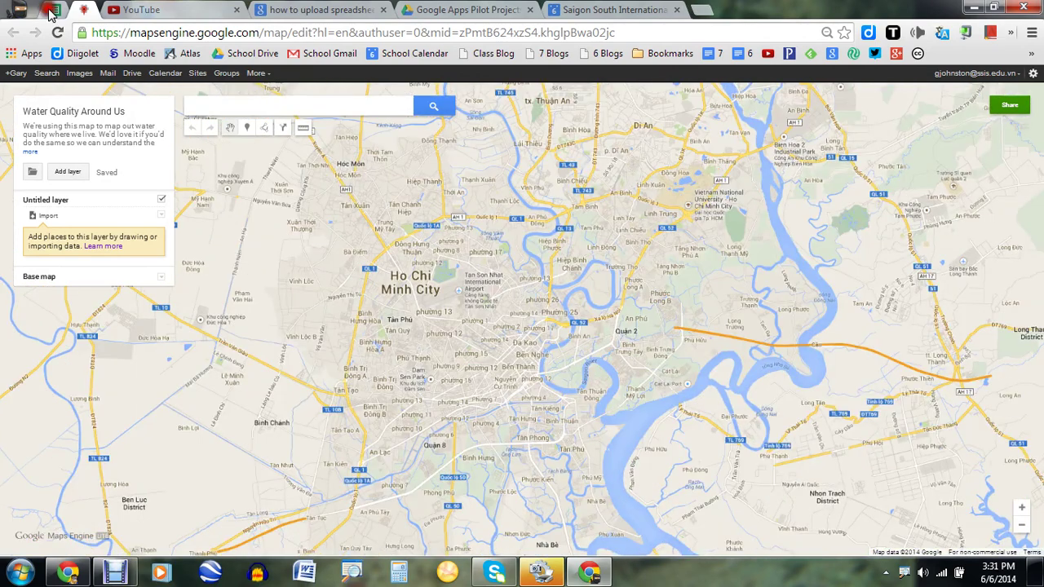
pyautogui.click(51, 10)
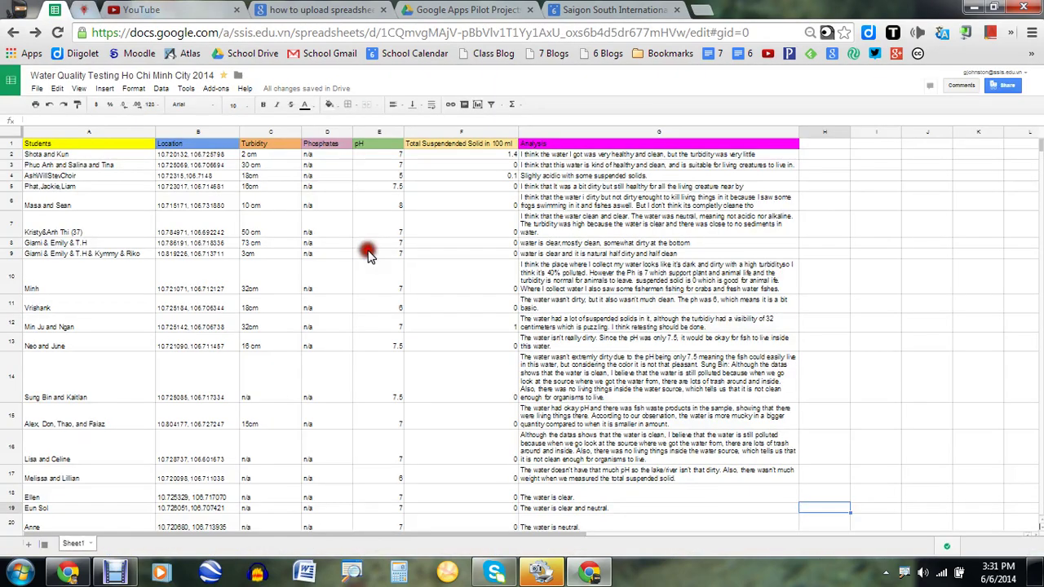
pyautogui.click(84, 11)
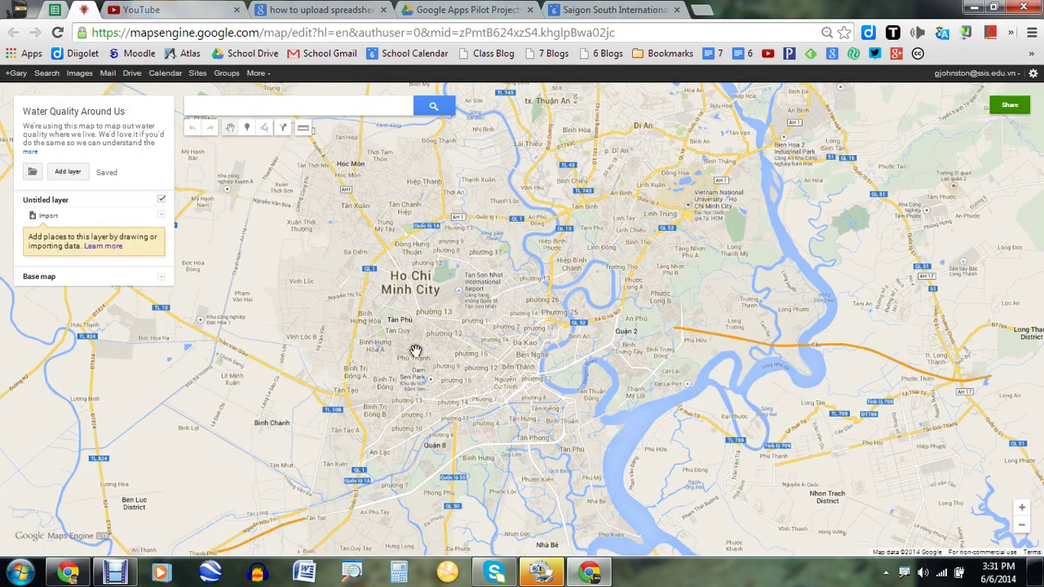
pyautogui.moveTo(483, 376); pyautogui.dragTo(529, 360)
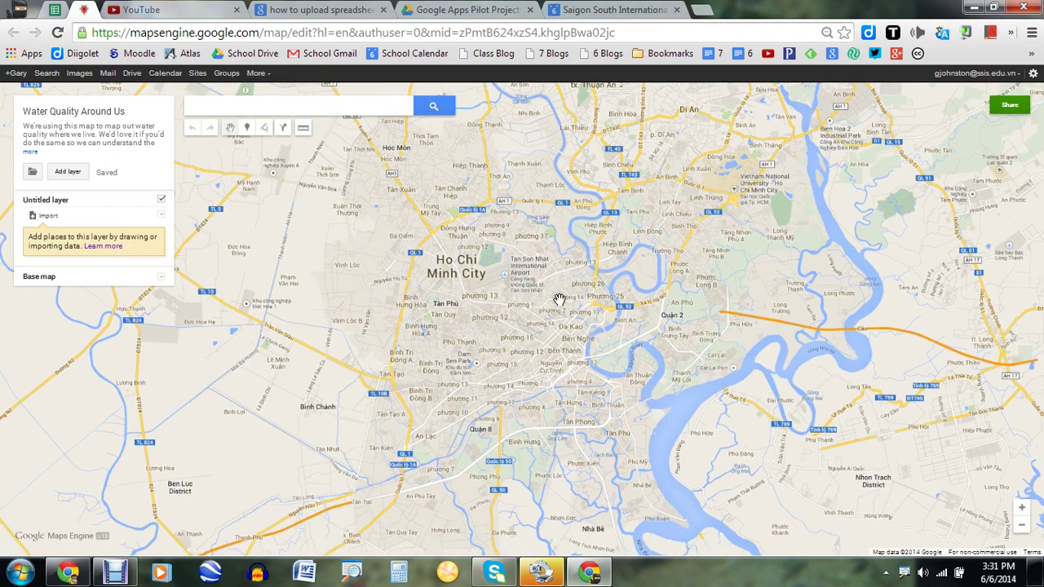
pyautogui.click(55, 10)
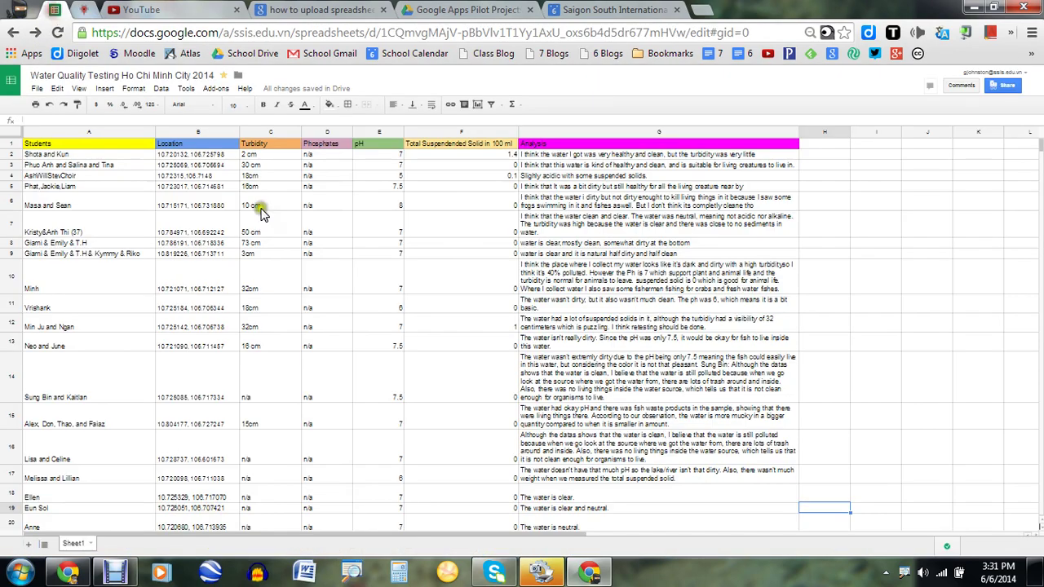
pyautogui.click(211, 155)
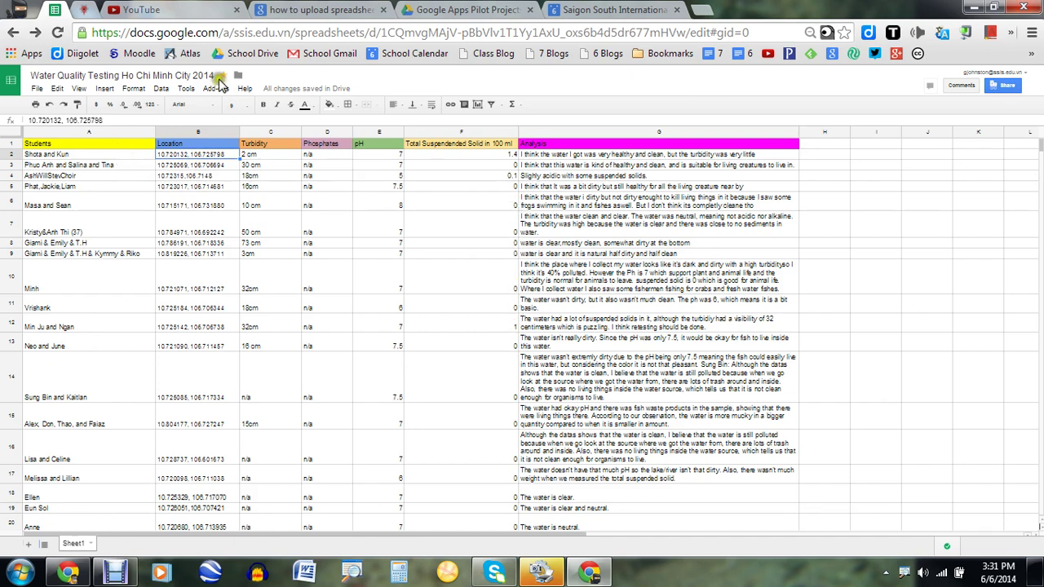
pyautogui.click(86, 10)
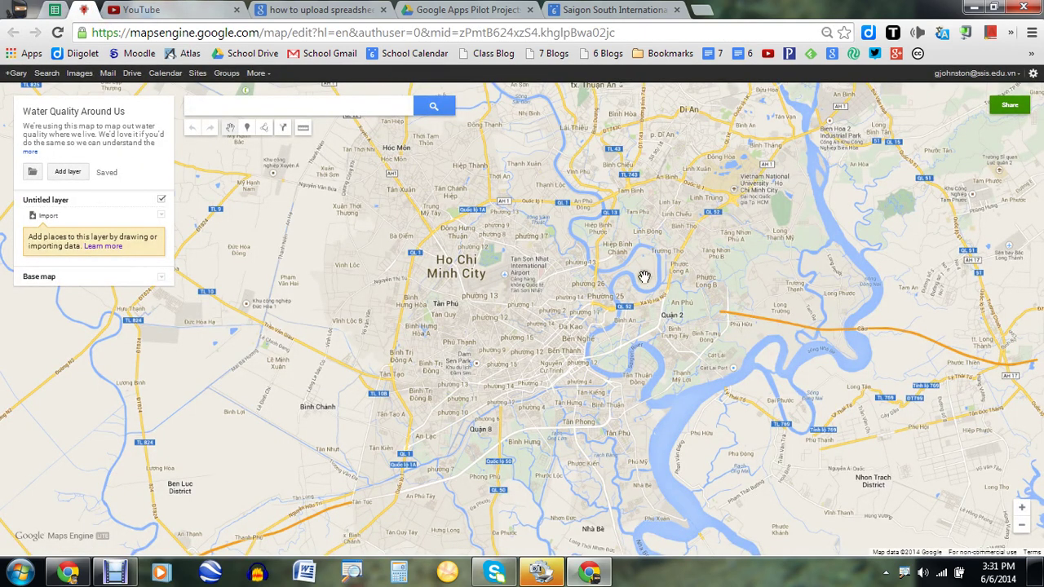
pyautogui.scroll(2, 643, 278)
# Center the map on the central districts along the Saigon River and begin importing into the untitled layer.
pyautogui.scroll(-1, 691, 299)
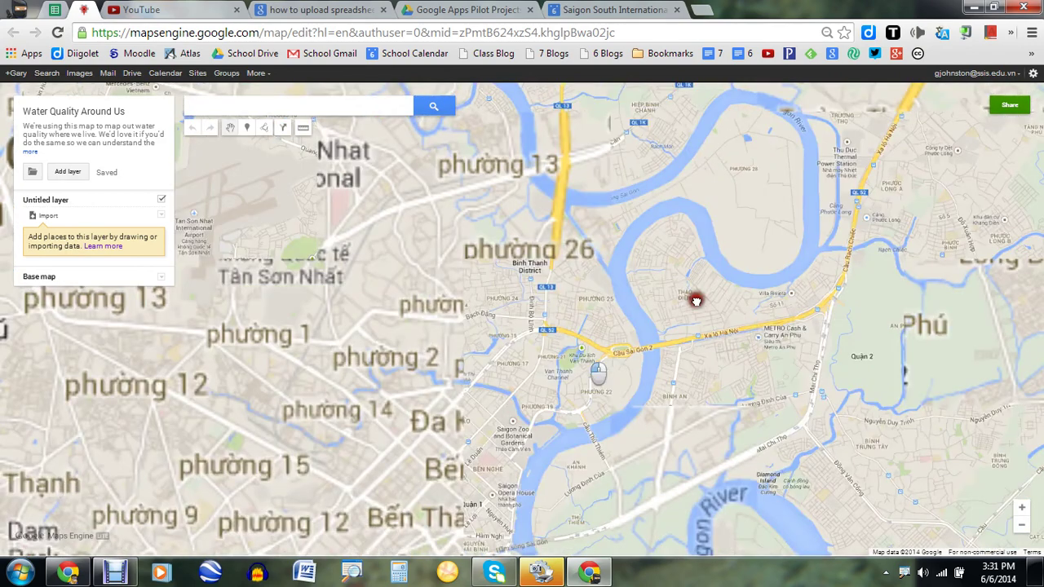
pyautogui.click(642, 332)
pyautogui.moveTo(641, 332); pyautogui.dragTo(722, 299)
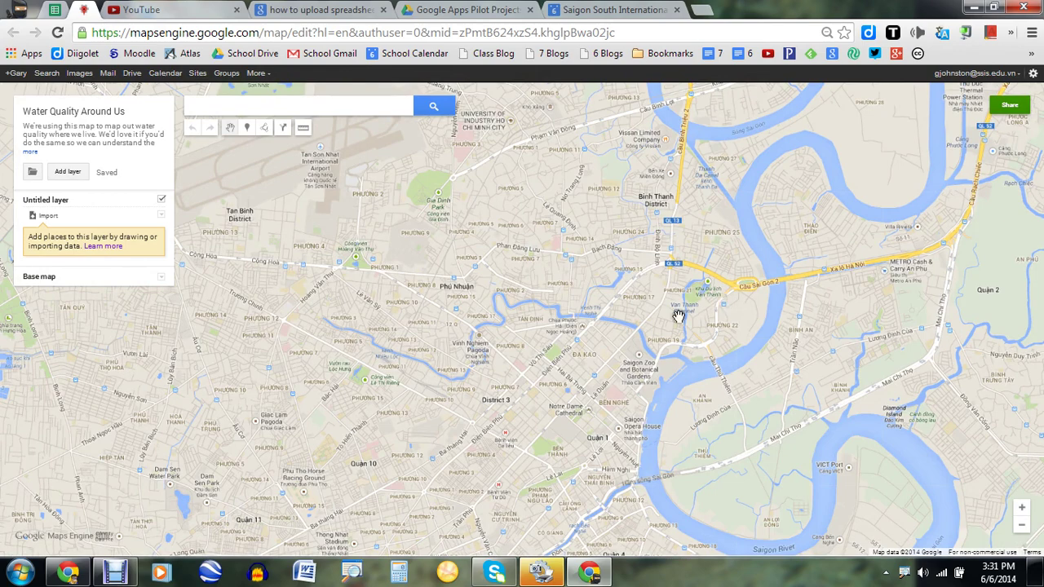
pyautogui.scroll(-1, 674, 306)
pyautogui.moveTo(662, 389); pyautogui.dragTo(666, 342)
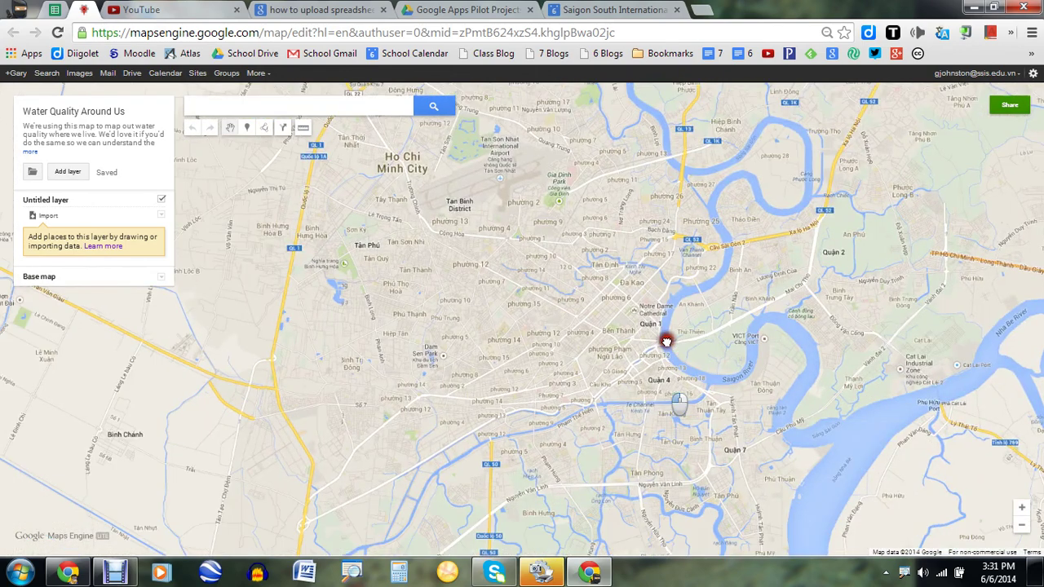
pyautogui.click(49, 218)
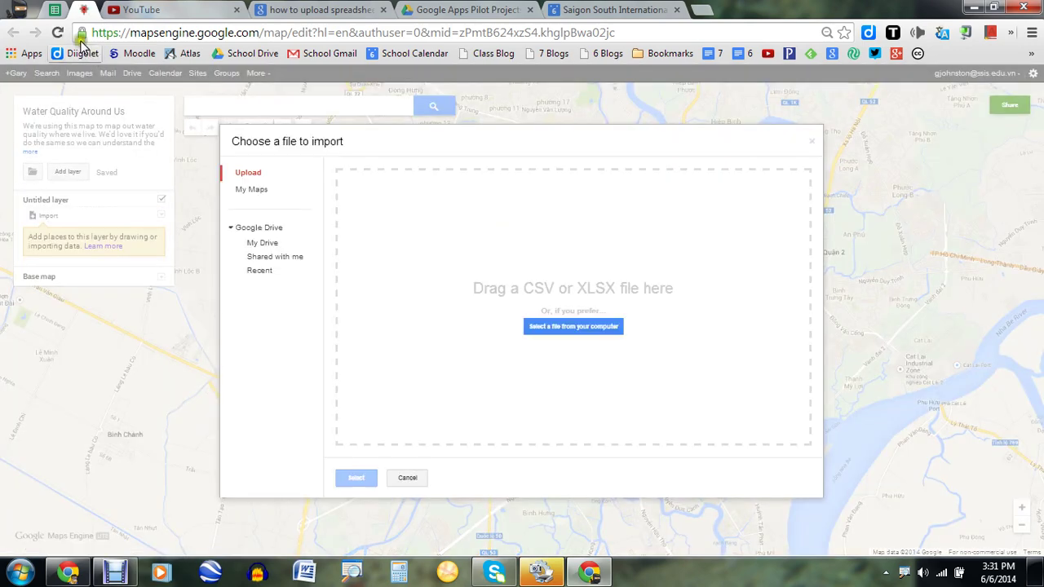
# Select the Water Quality Testing spreadsheet from My Drive's Gr. 7 Watersheds folder.
pyautogui.click(269, 245)
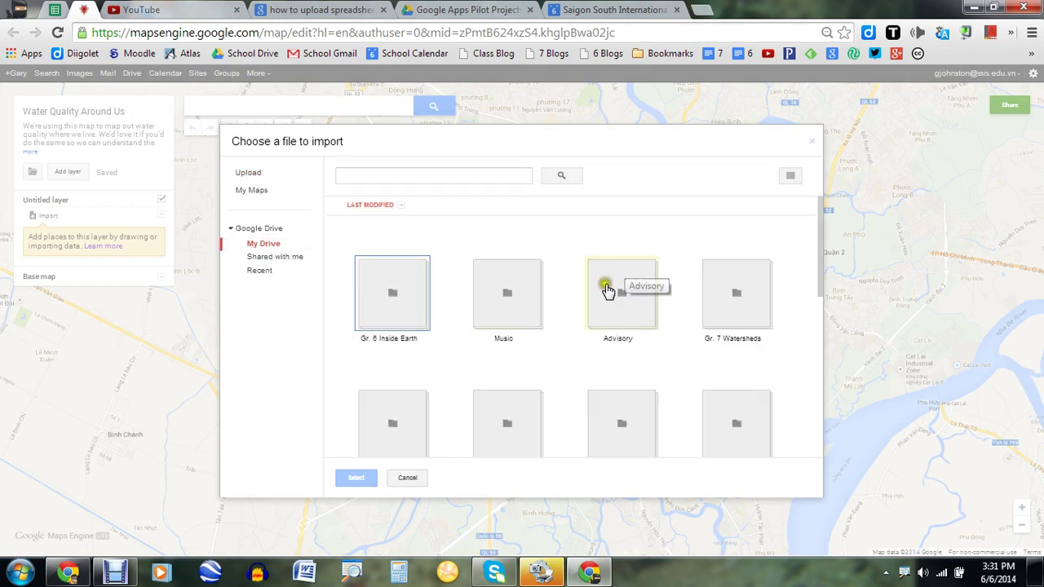
pyautogui.click(714, 273)
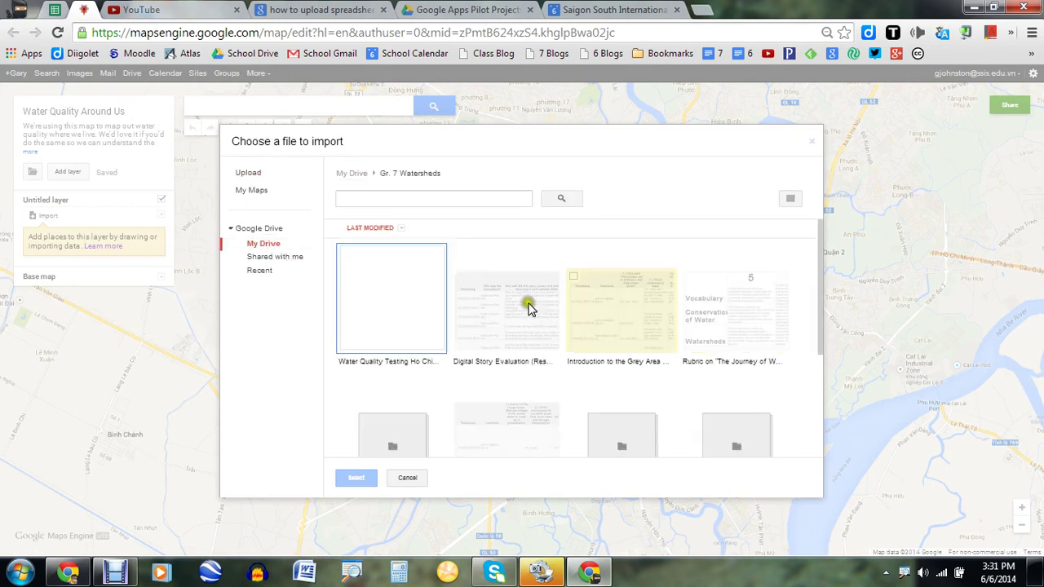
pyautogui.click(363, 259)
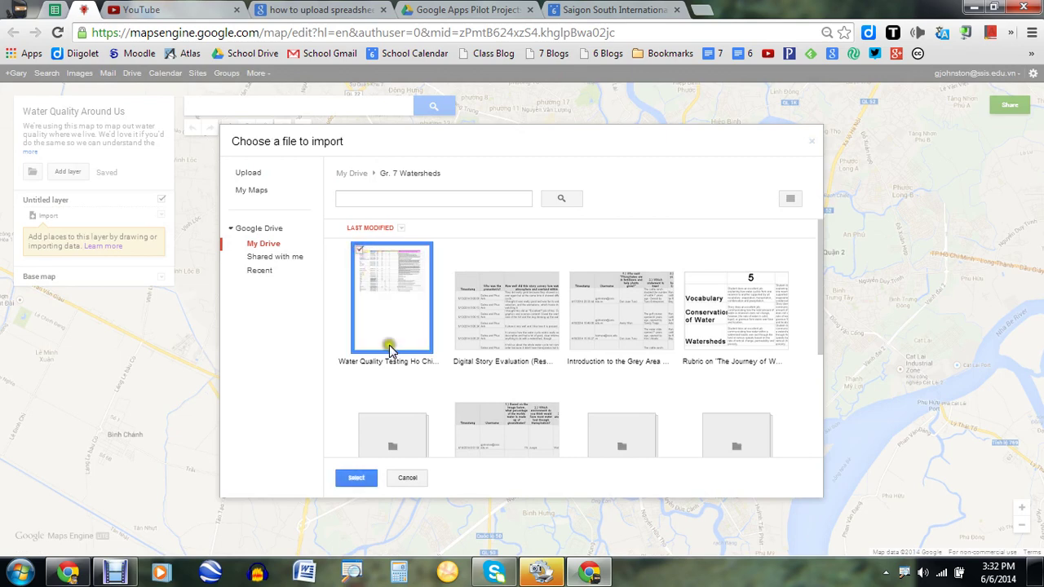
pyautogui.click(356, 478)
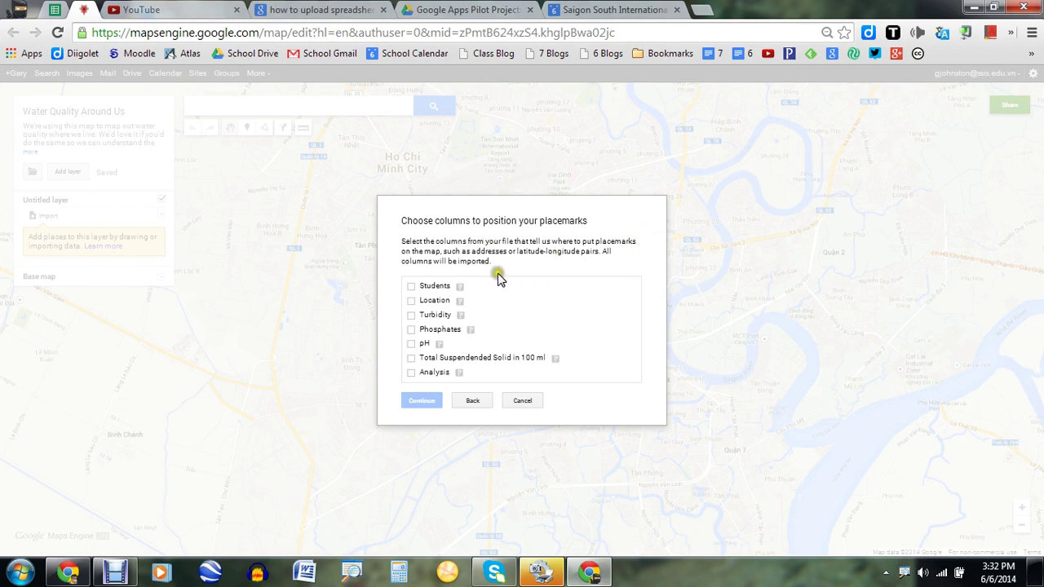
# Use the Location column as placemark position, read as Latitude,Longitude, and continue.
pyautogui.click(412, 301)
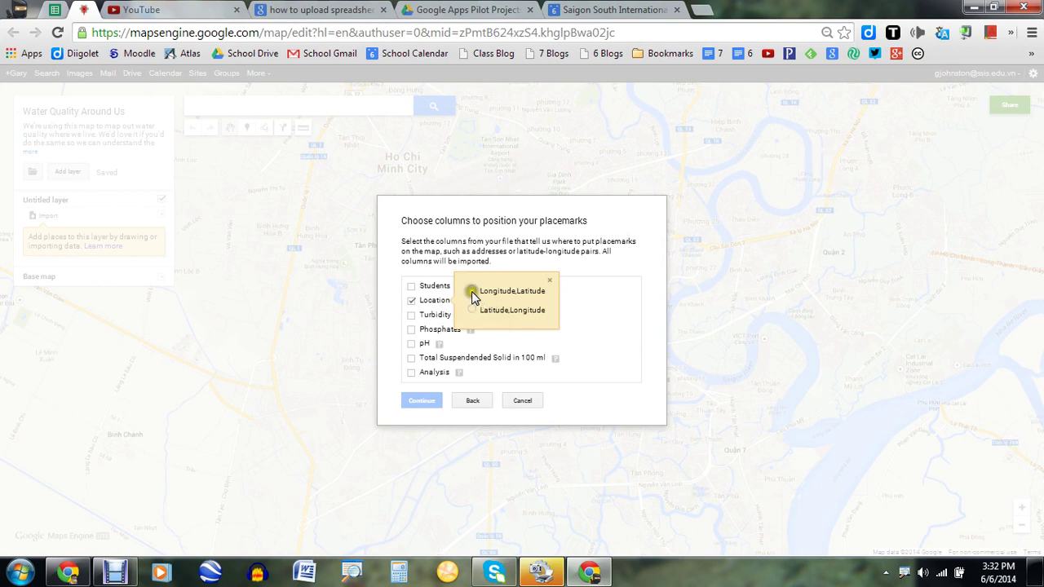
pyautogui.click(56, 10)
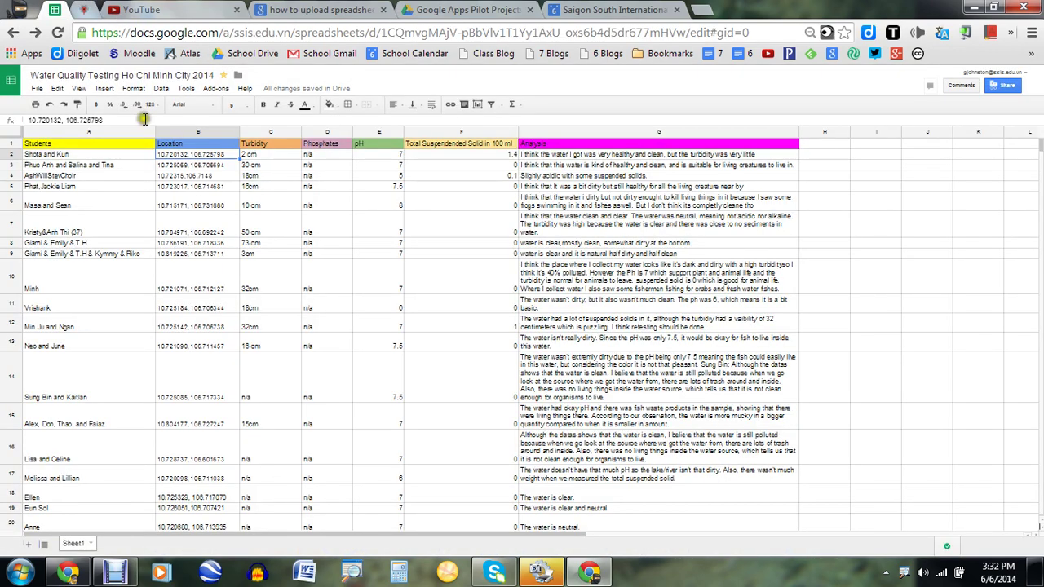
pyautogui.click(84, 10)
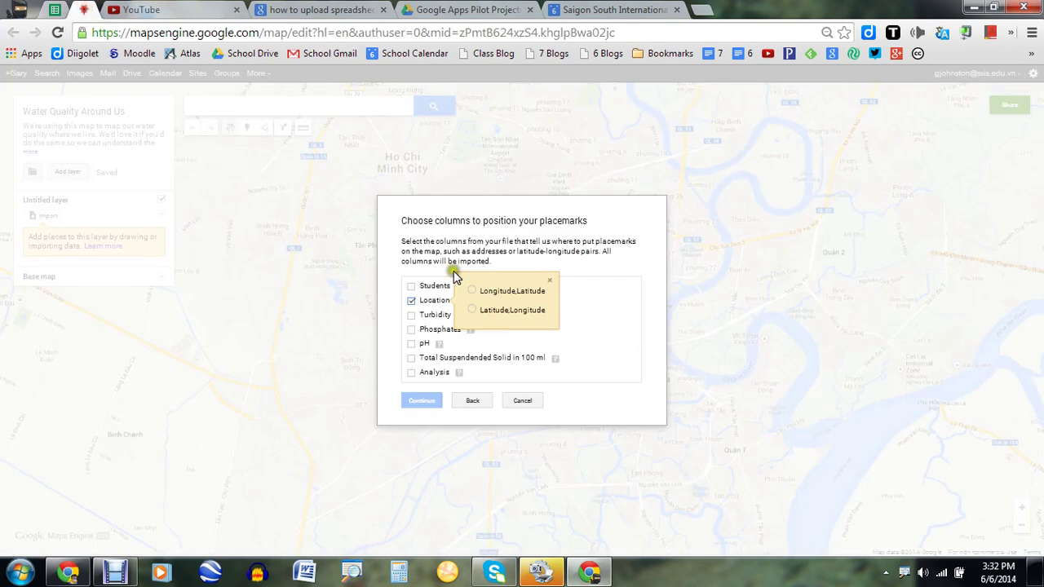
pyautogui.click(473, 309)
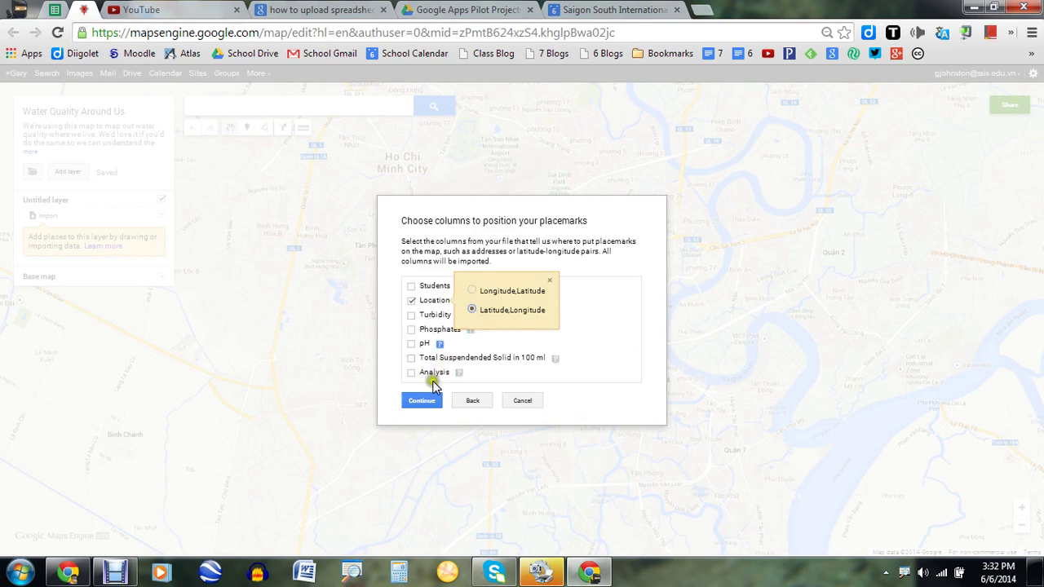
pyautogui.click(431, 403)
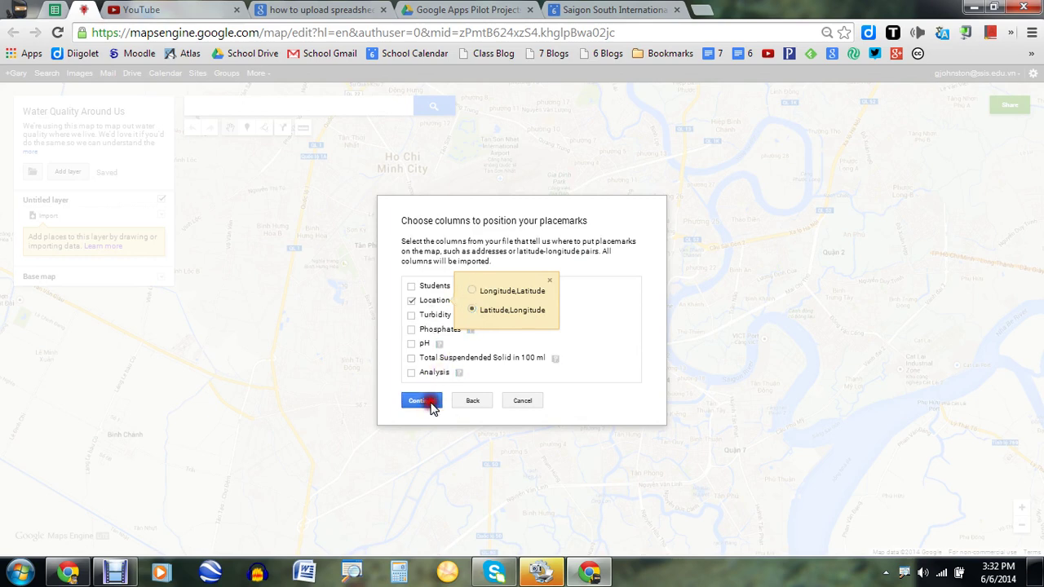
# Choose Students as the marker title and finish, plotting 32 red placemarks.
pyautogui.click(418, 282)
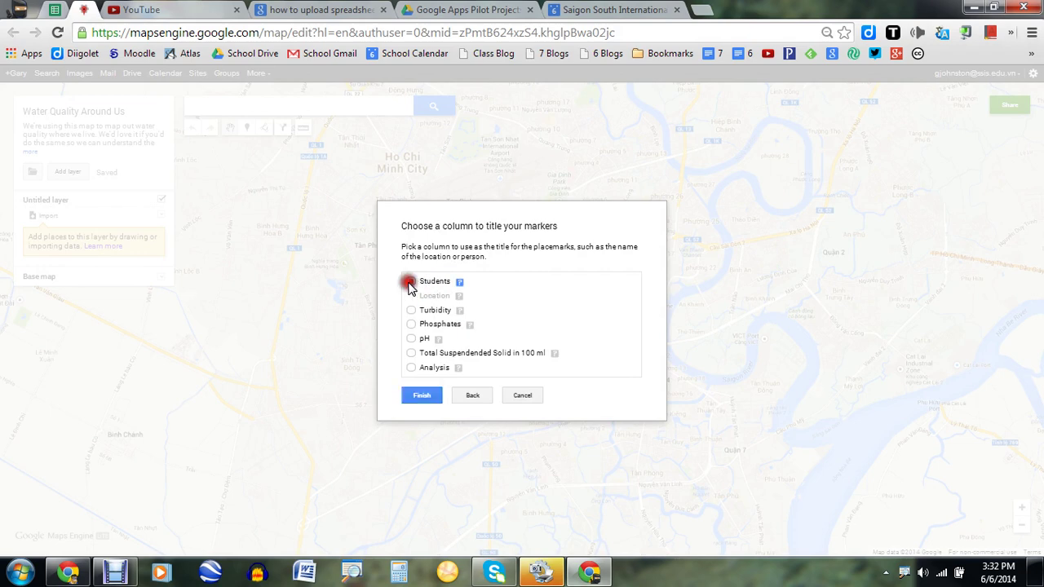
pyautogui.click(433, 397)
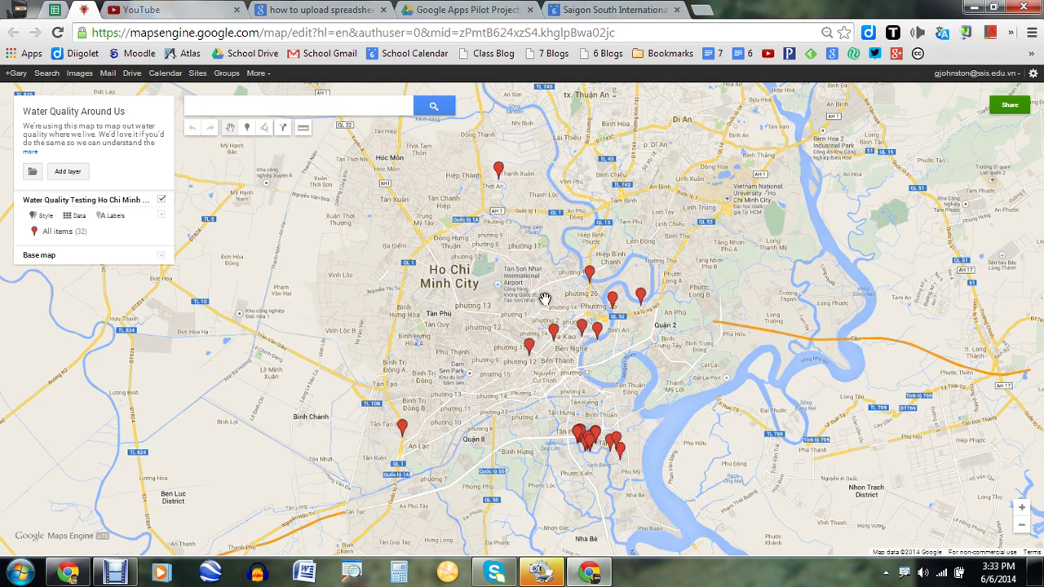
pyautogui.click(591, 277)
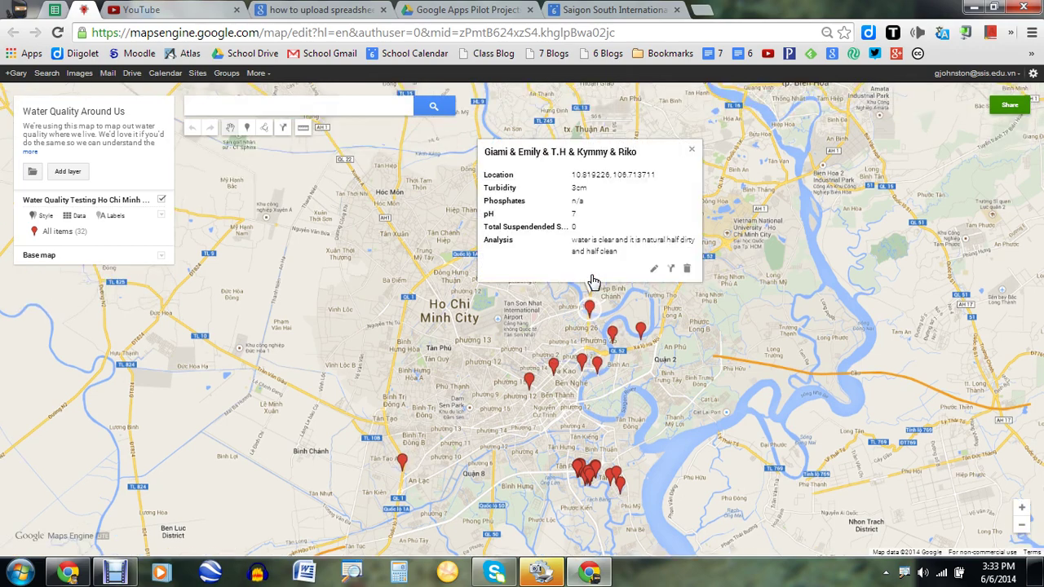
pyautogui.click(692, 150)
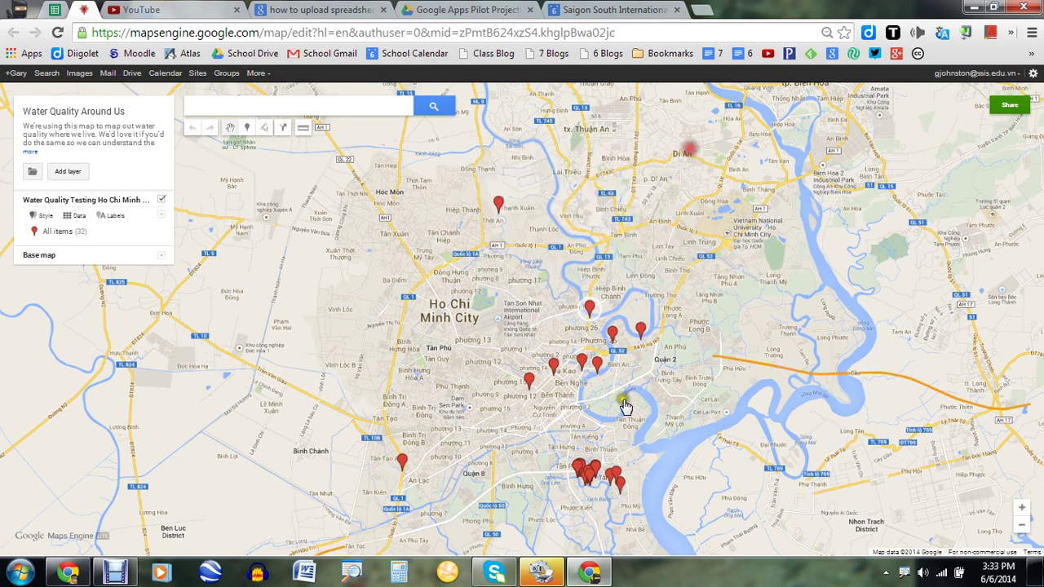
pyautogui.click(601, 470)
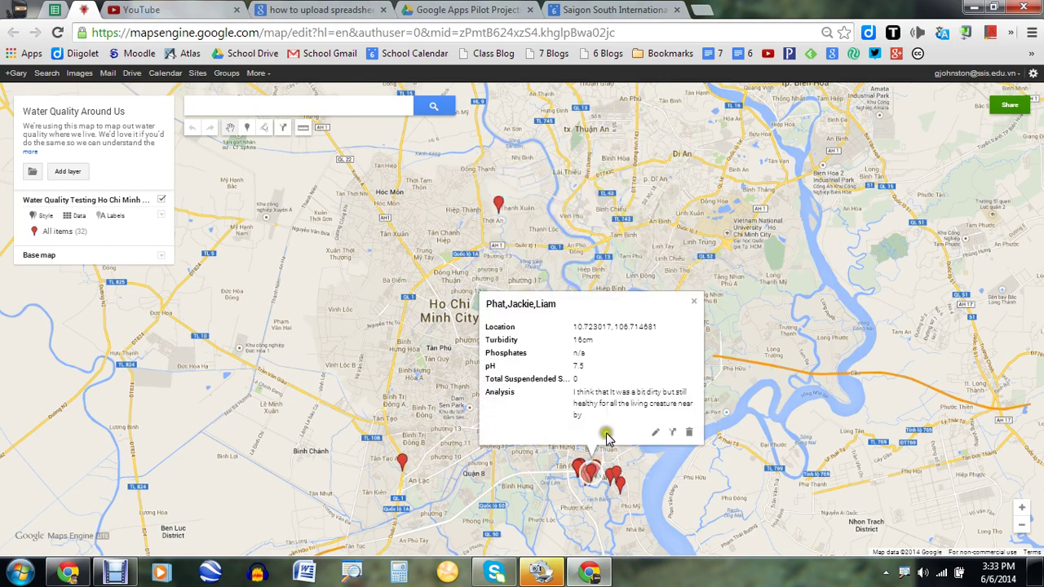
pyautogui.click(695, 298)
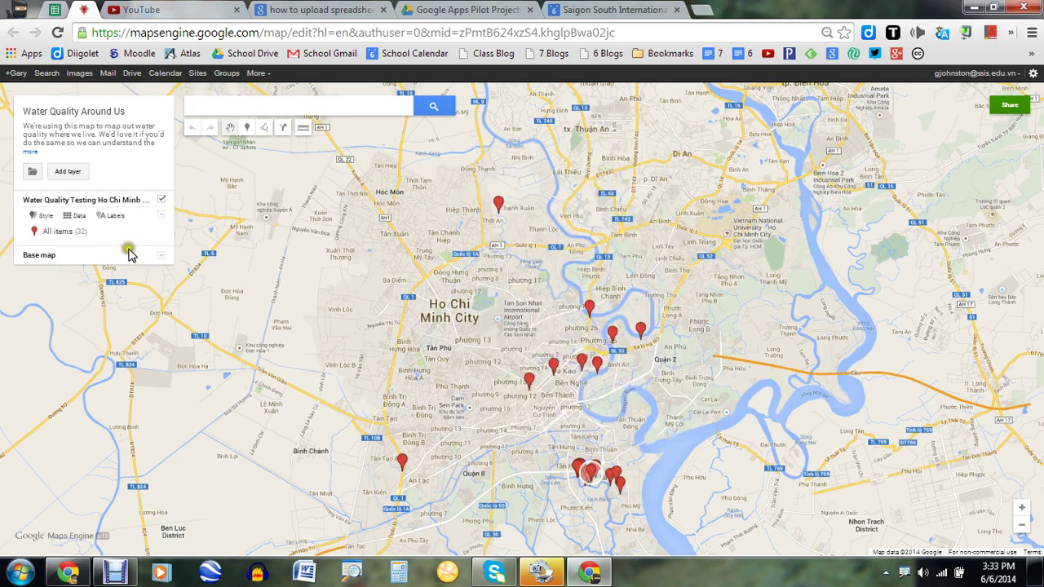
pyautogui.click(47, 216)
# Change the layer style from Uniform to Phosphates, colouring markers for n/a, 0, 0.6, 0.7, 0.9 and 1.
pyautogui.click(45, 218)
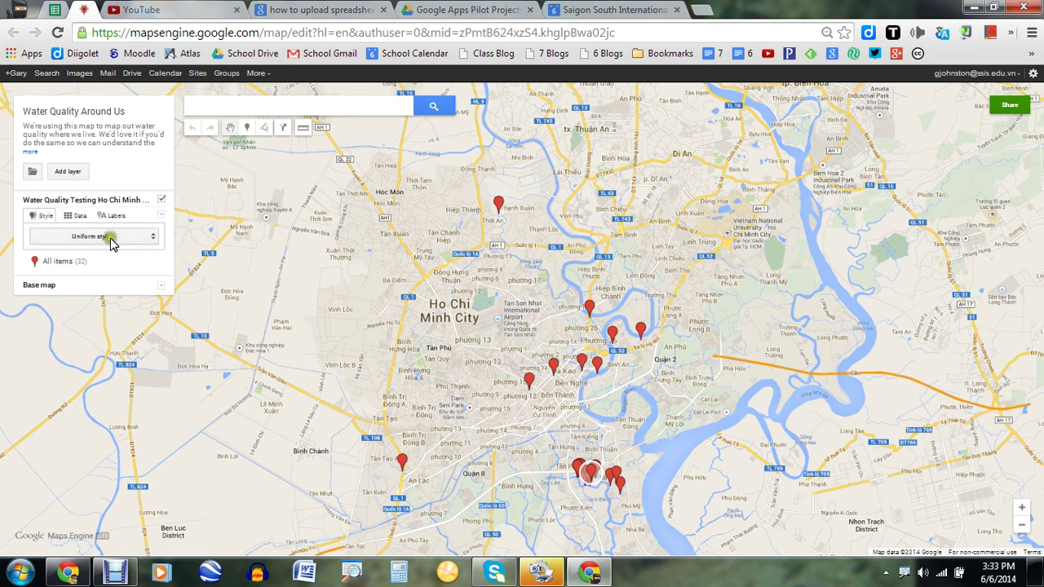
pyautogui.click(151, 236)
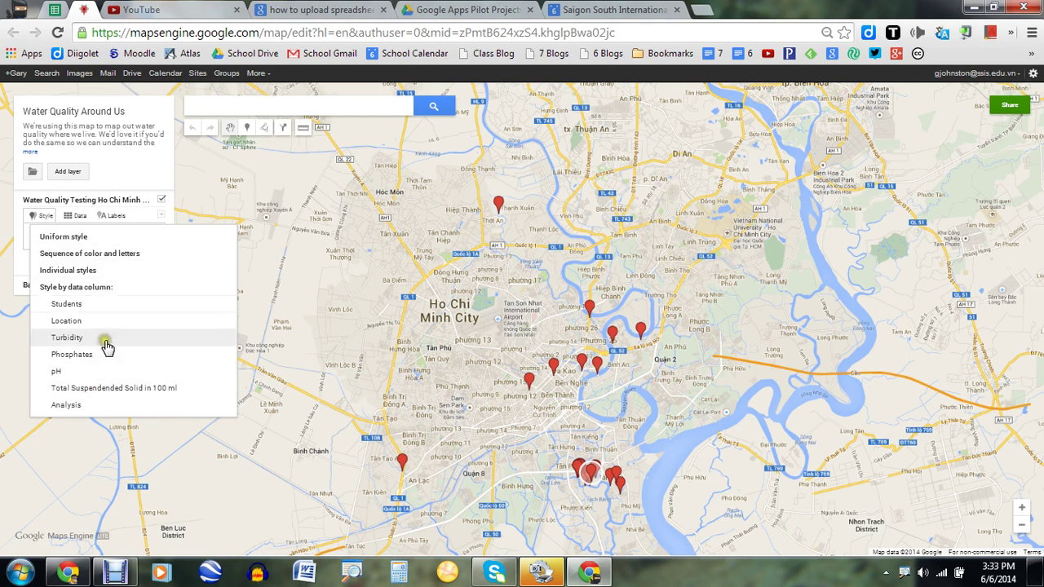
pyautogui.click(55, 9)
pyautogui.click(82, 10)
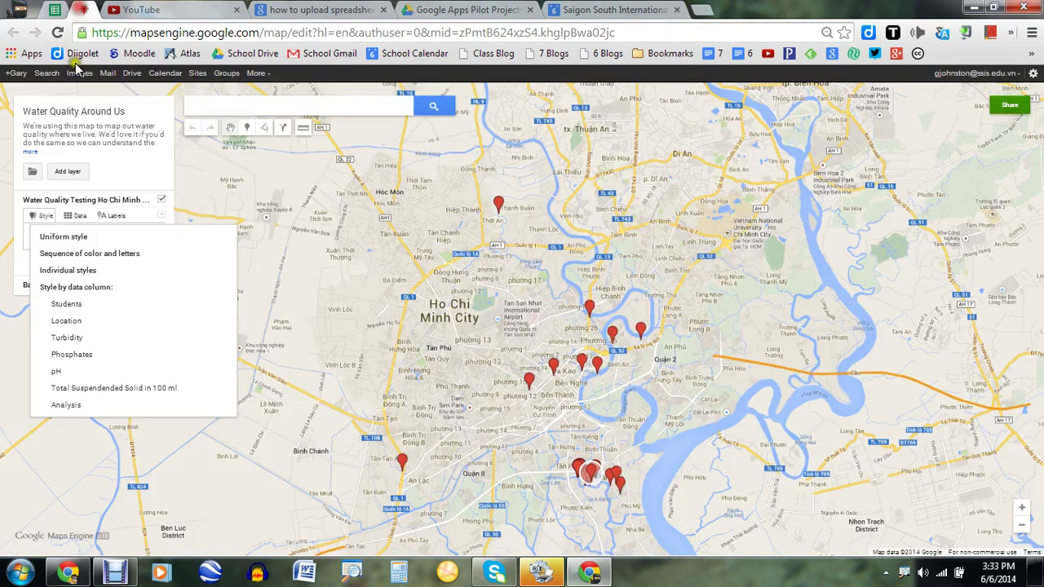
pyautogui.click(126, 240)
pyautogui.click(128, 241)
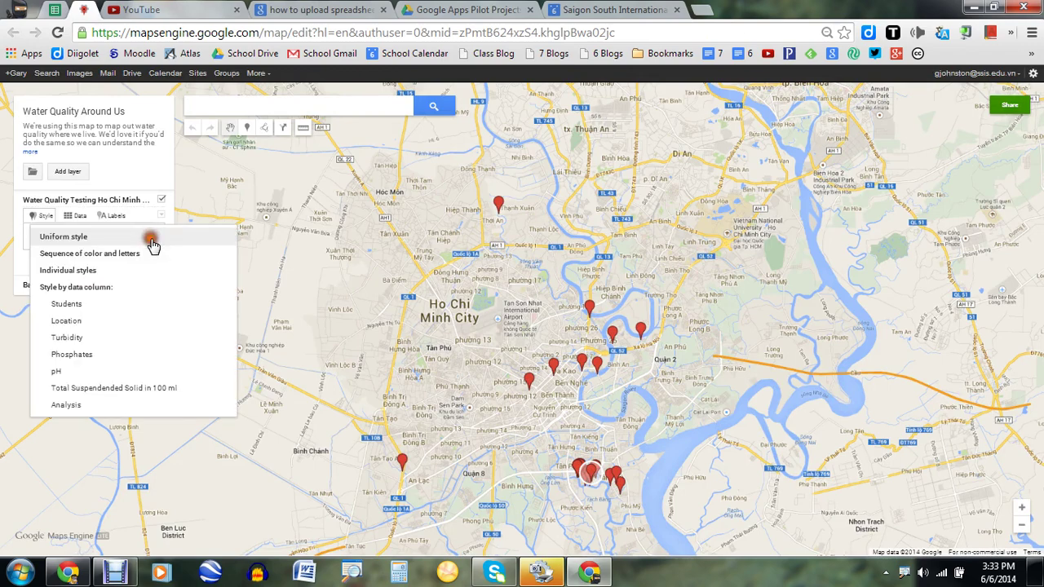
pyautogui.click(142, 358)
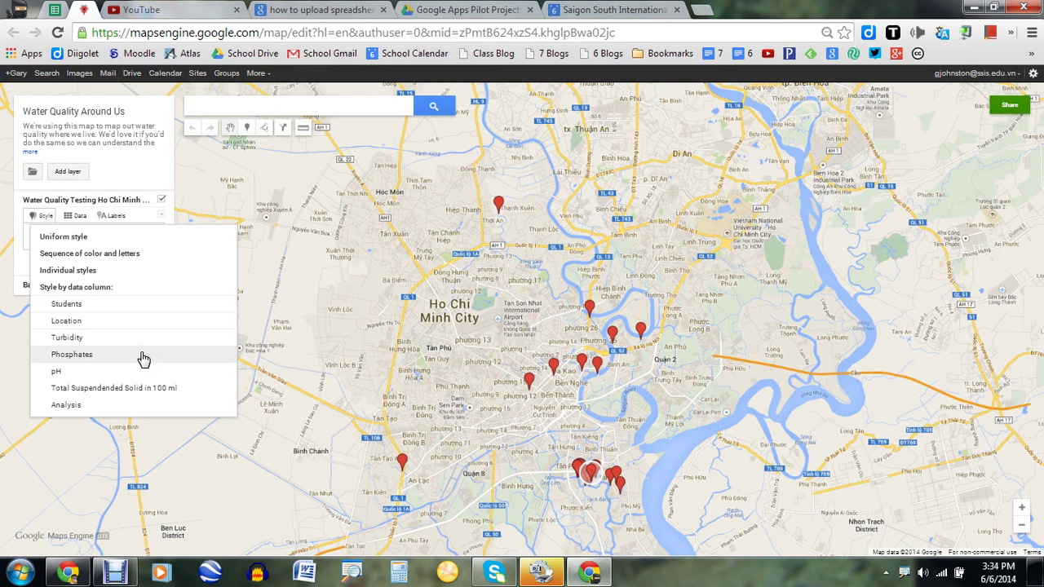
pyautogui.click(143, 357)
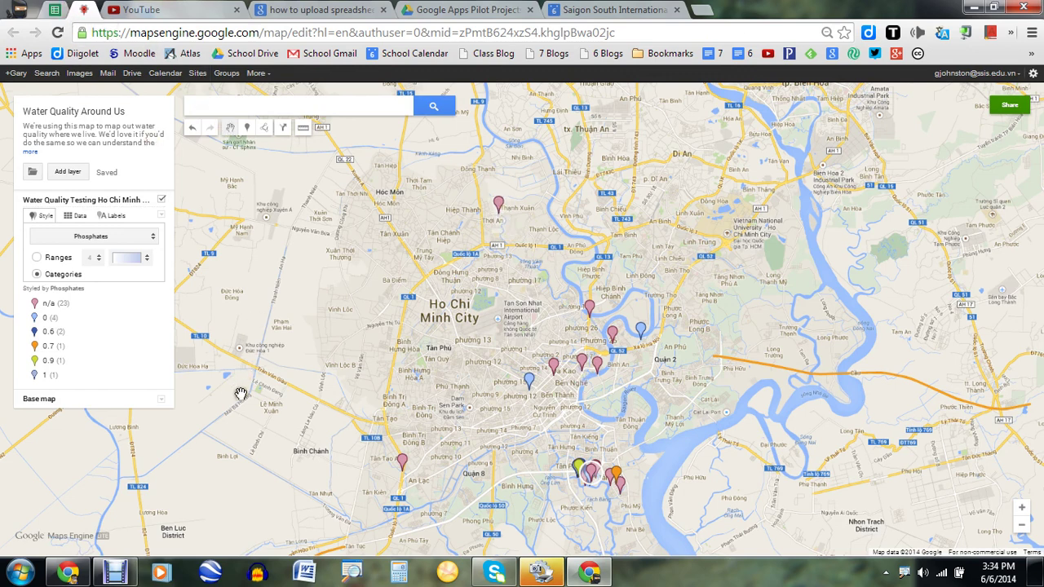
pyautogui.click(143, 260)
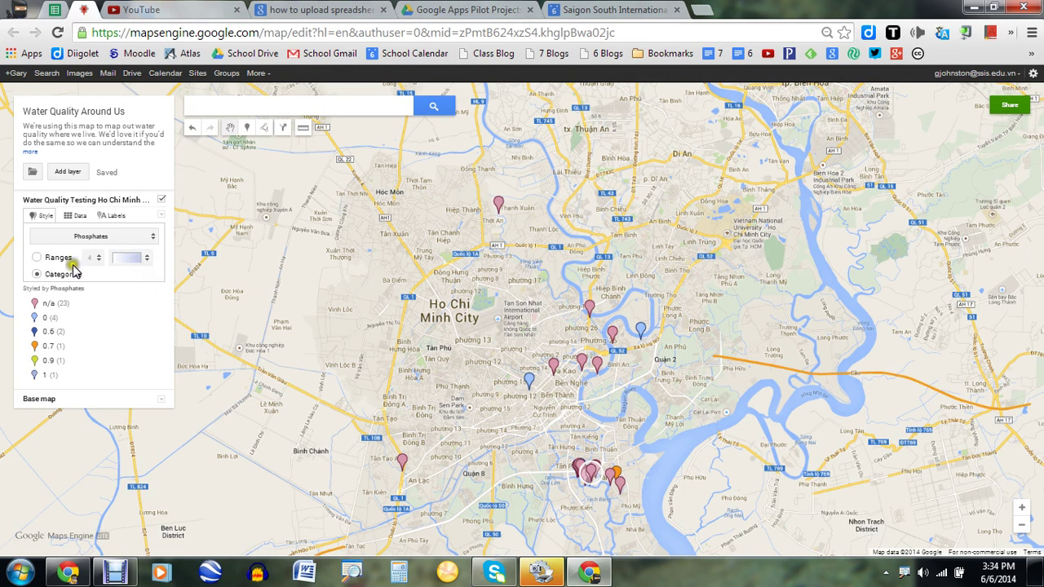
# Switch to Ranges on the pH column with 7 ranges and the rainbow colour scale.
pyautogui.click(37, 257)
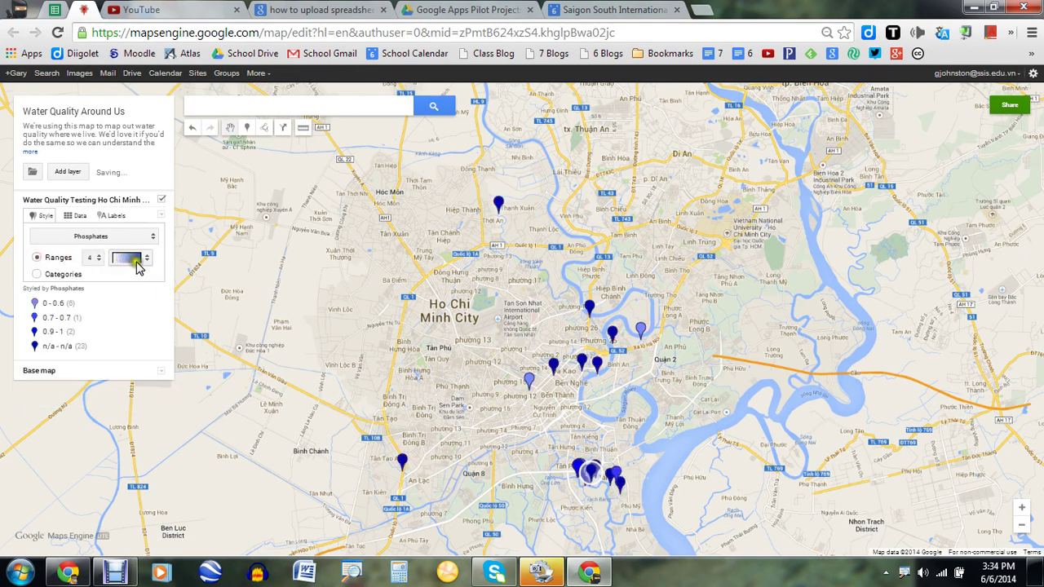
pyautogui.click(147, 261)
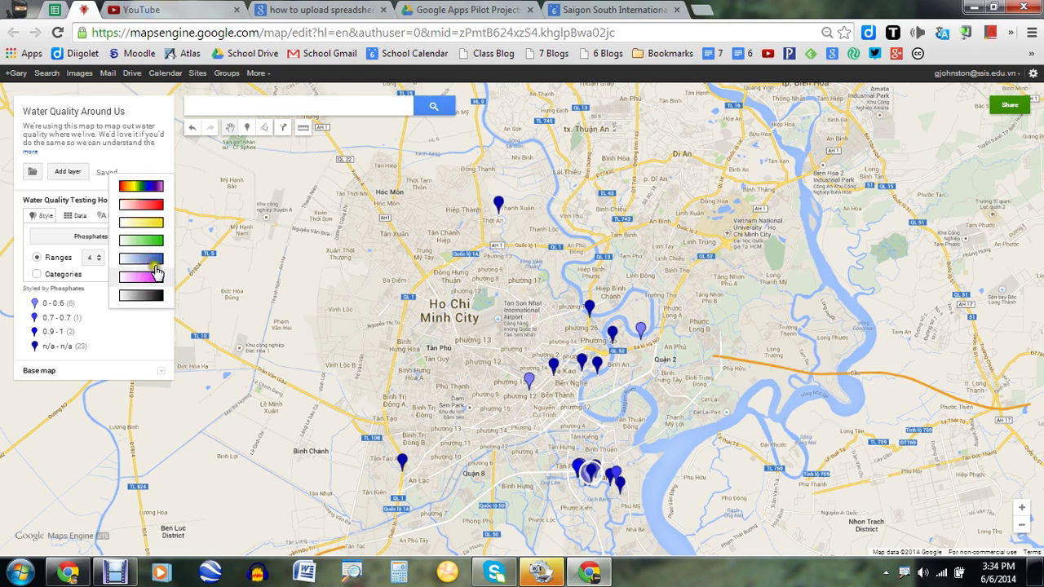
pyautogui.click(150, 262)
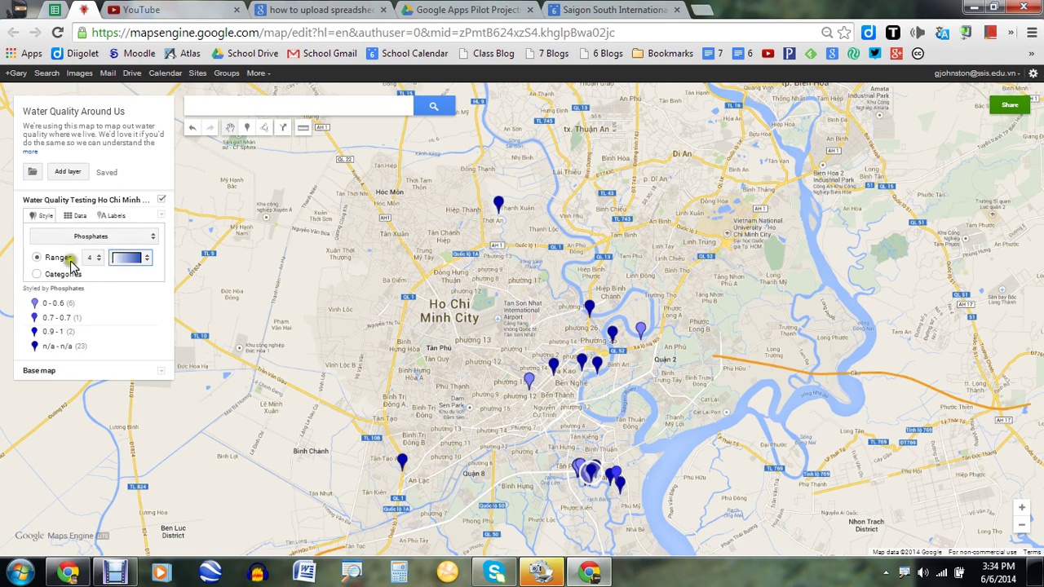
pyautogui.click(152, 238)
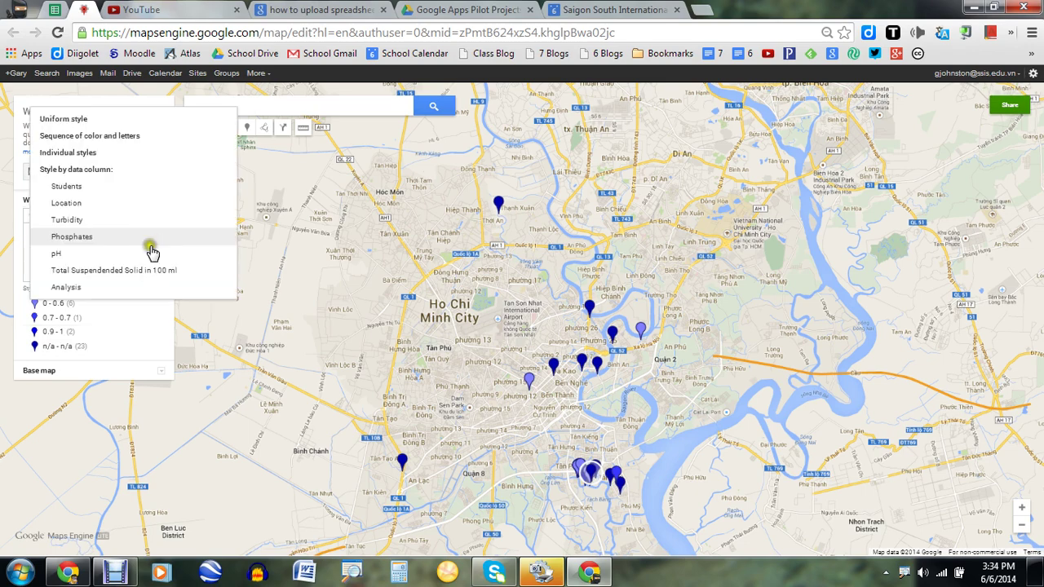
pyautogui.click(148, 253)
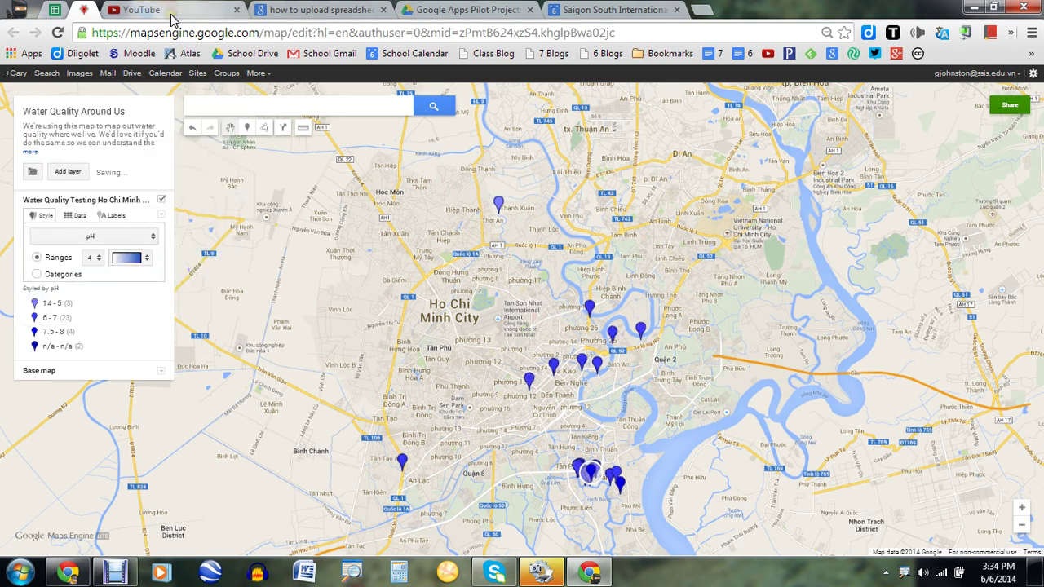
pyautogui.click(97, 260)
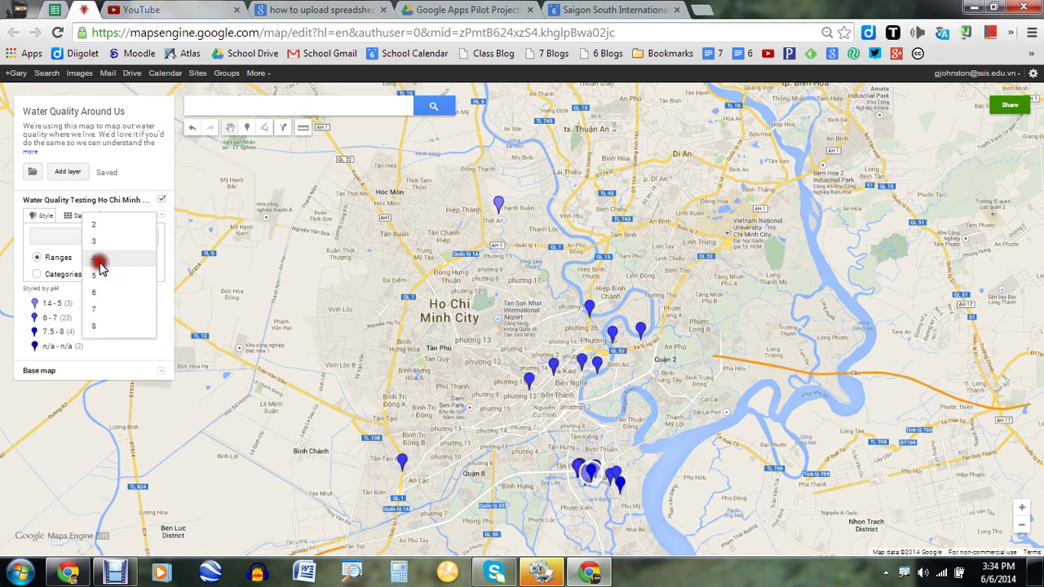
pyautogui.click(106, 326)
pyautogui.click(147, 260)
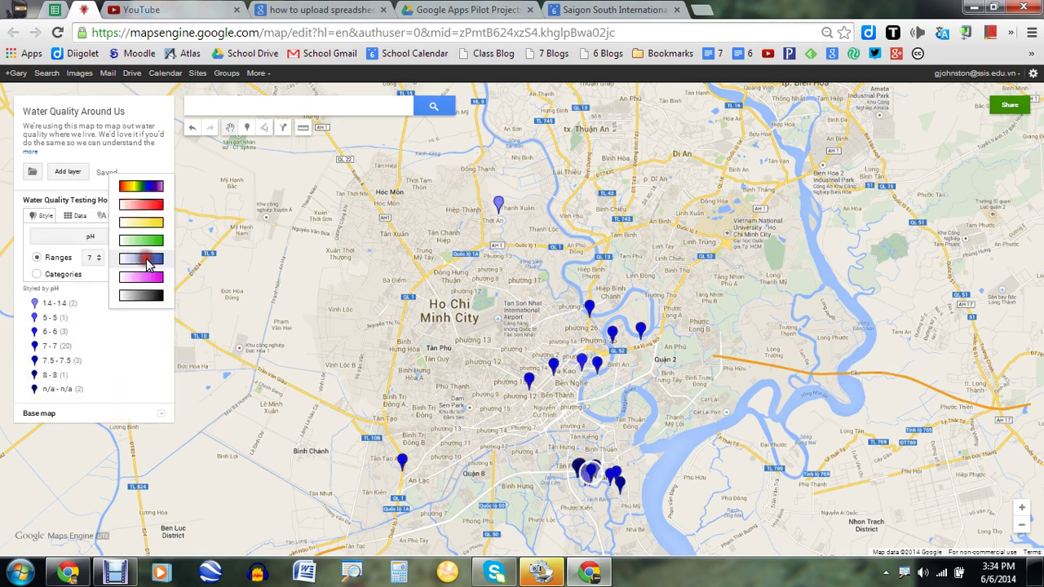
pyautogui.click(154, 191)
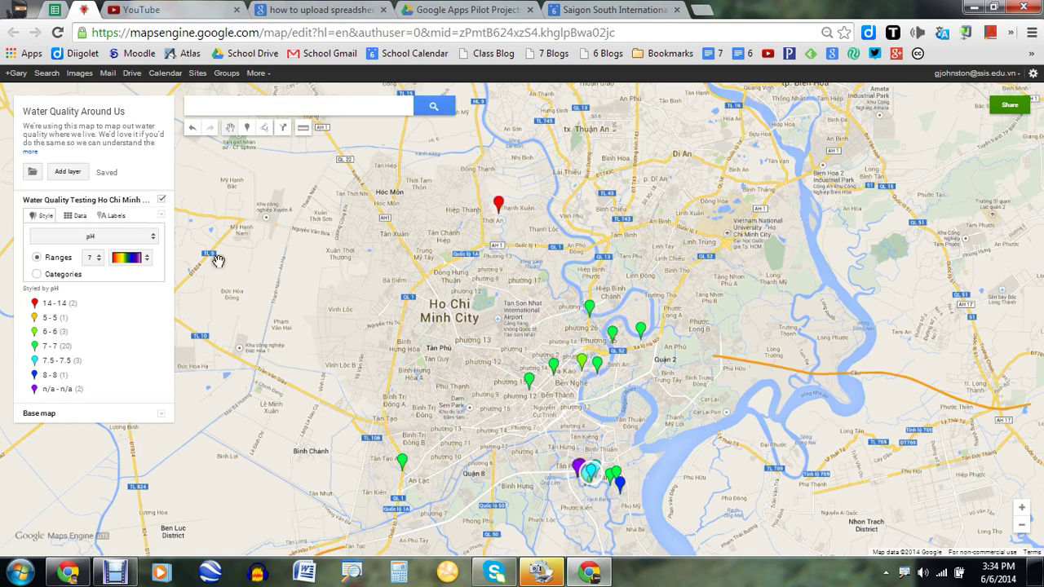
pyautogui.scroll(2, 218, 259)
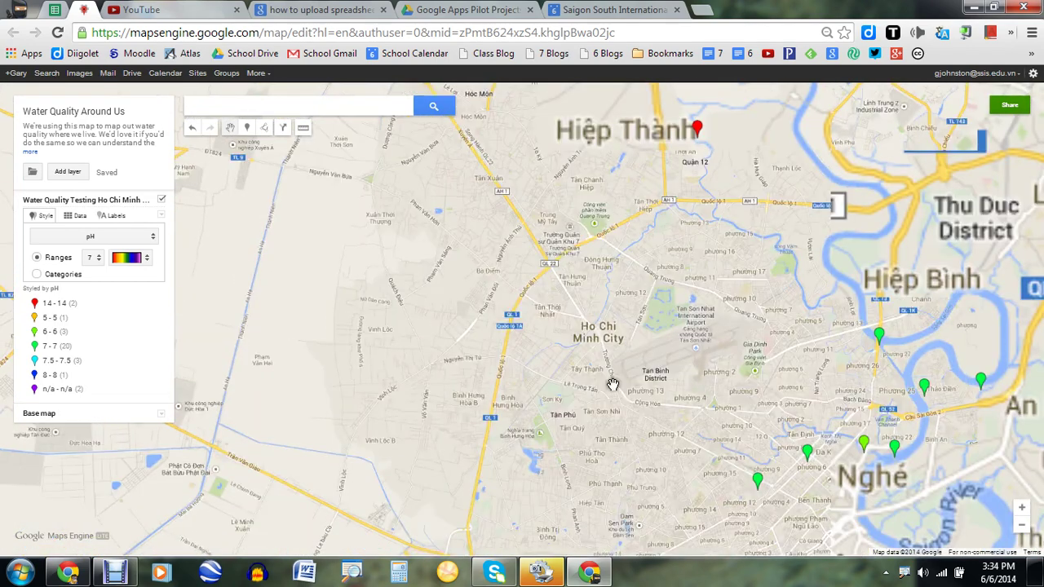
# Pan to the city-centre pins and set the layer back to Uniform style, all markers red.
pyautogui.moveTo(682, 438); pyautogui.dragTo(571, 308)
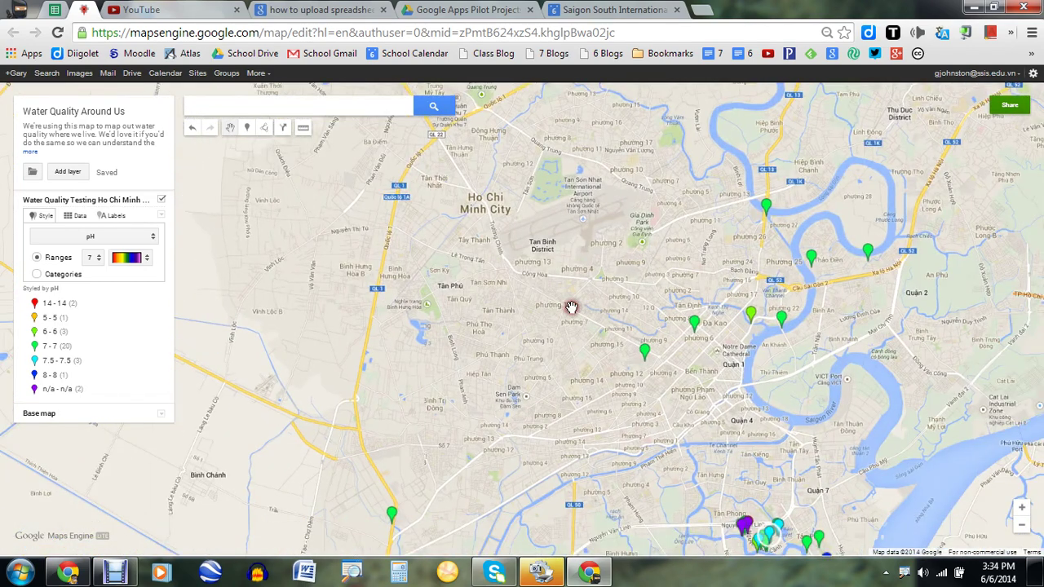
pyautogui.scroll(-1, 571, 307)
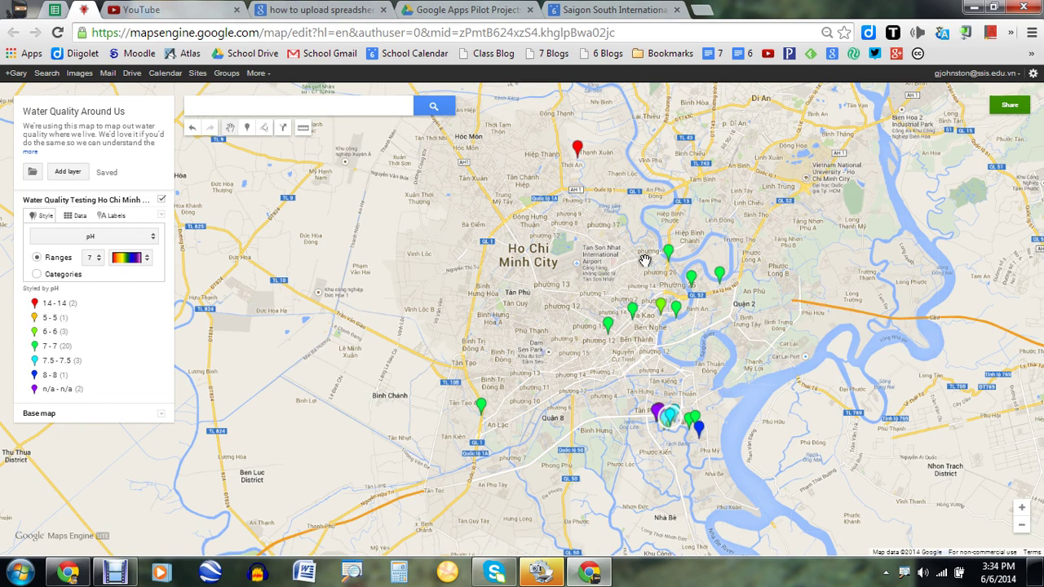
pyautogui.click(151, 238)
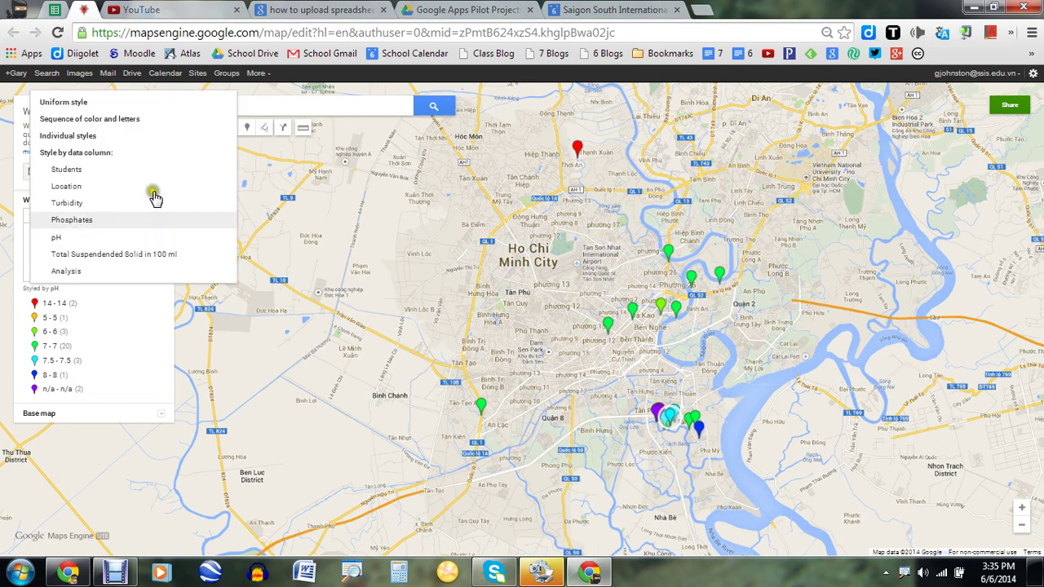
pyautogui.click(153, 101)
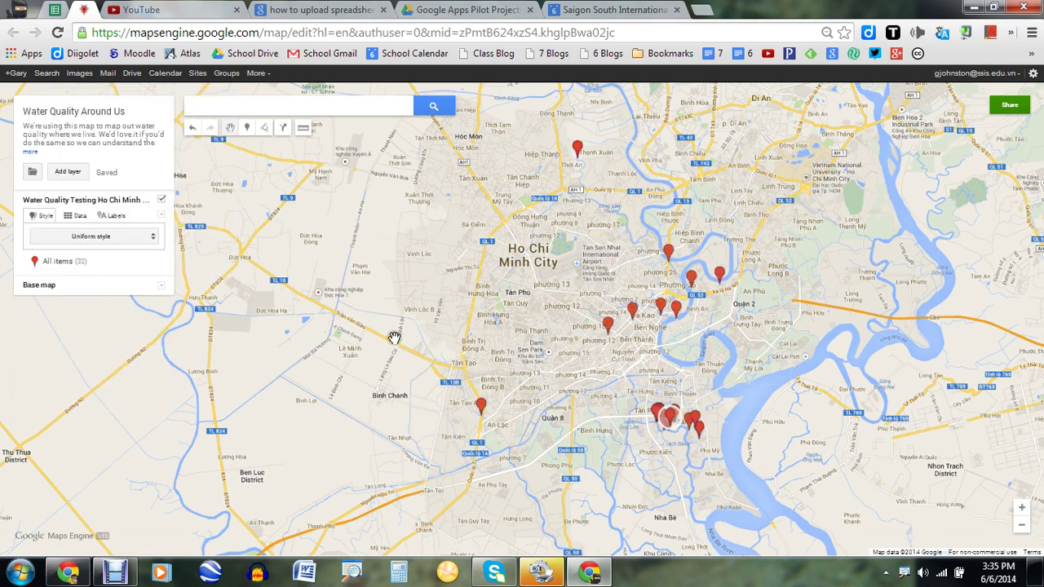